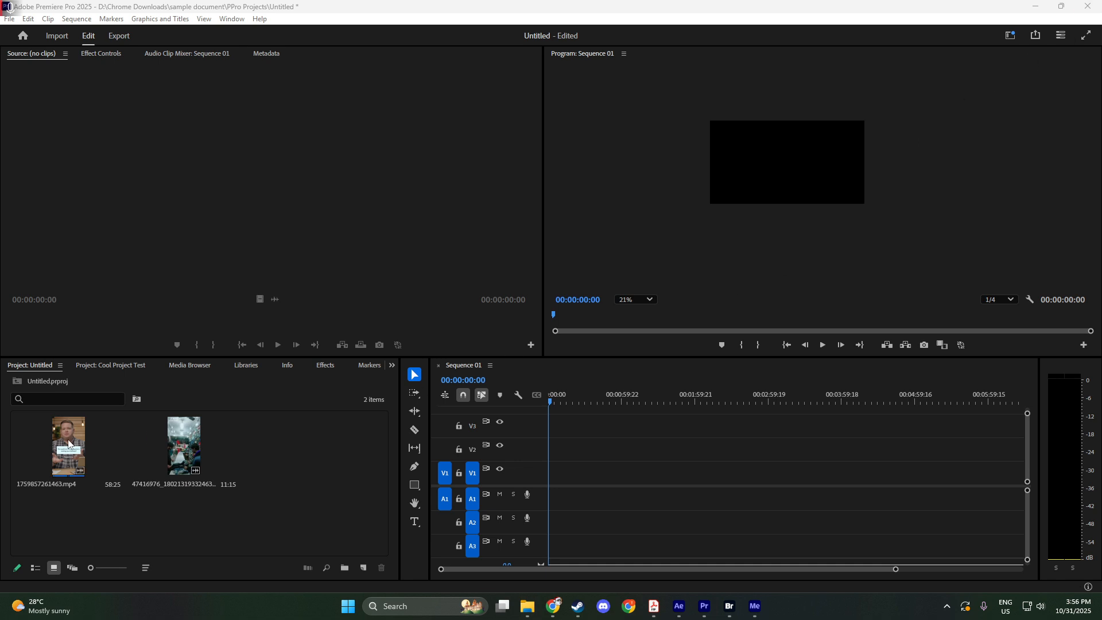
Place 1759857261463.mp4 and the second clip end to end on track V2, changing the sequence settings to match the first clip.
{"action": "left_click_drag", "start_coordinate": [68, 443], "coordinate": [541, 450]}
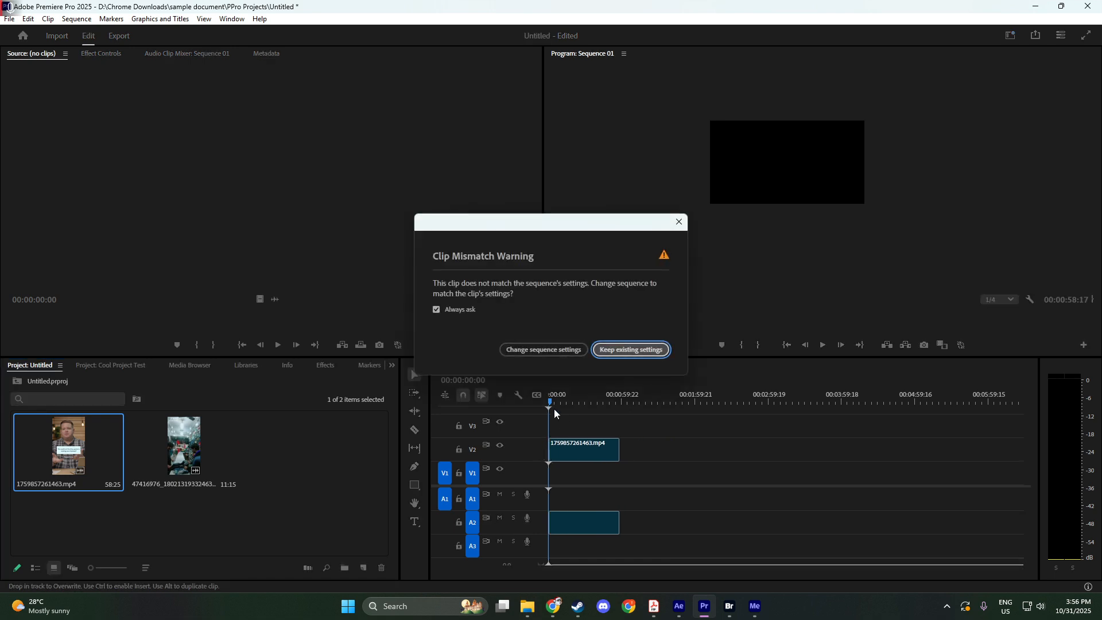
{"action": "left_click", "coordinate": [550, 350]}
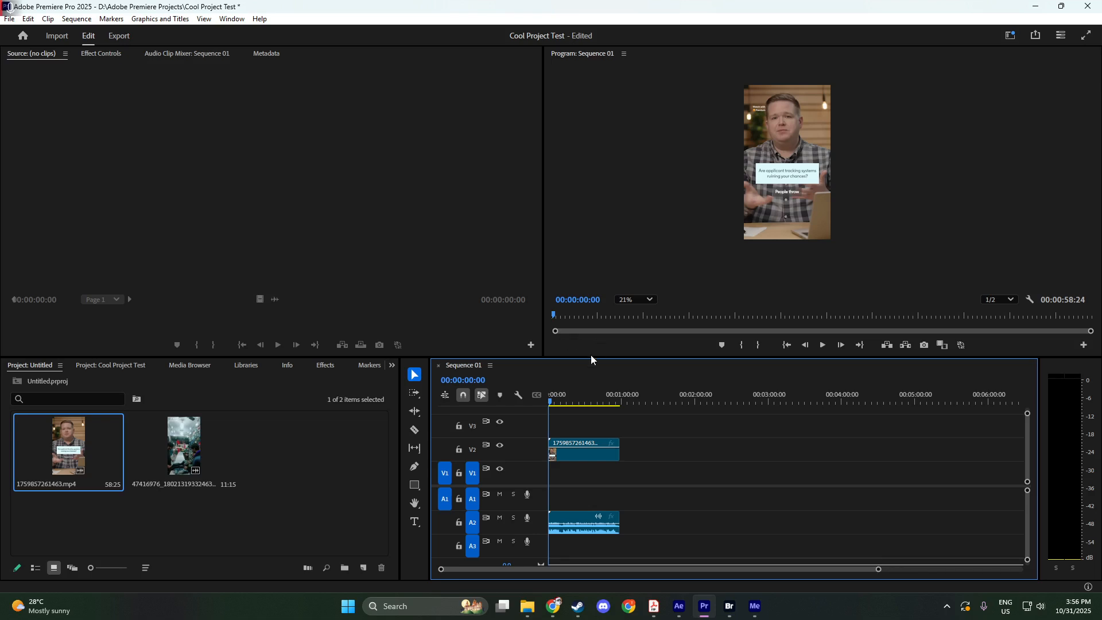
{"action": "left_click", "coordinate": [185, 414]}
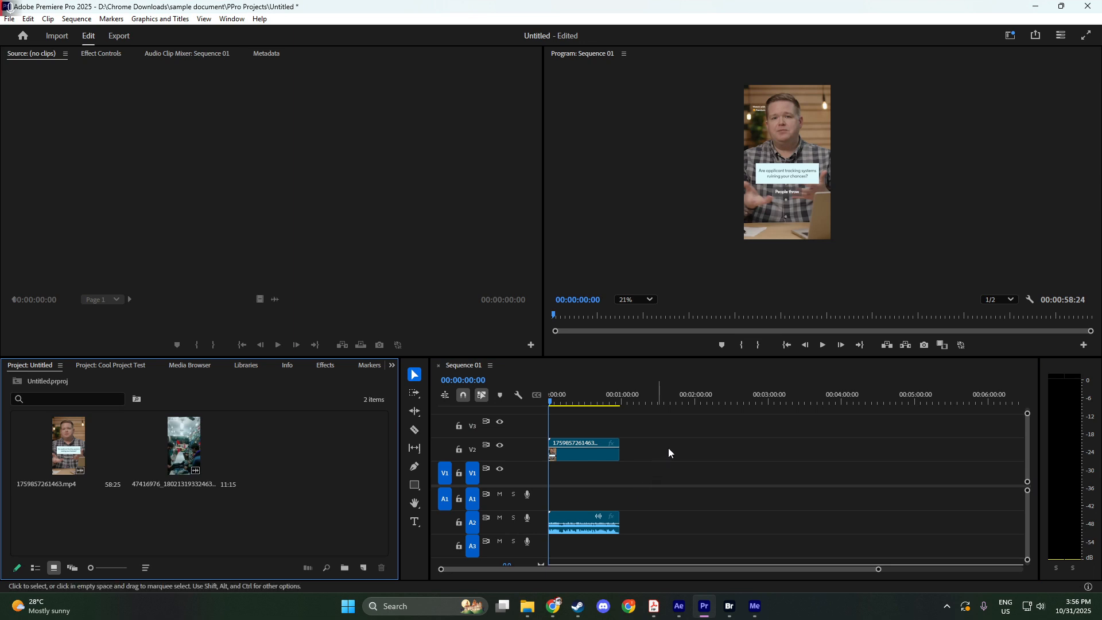
{"action": "left_click_drag", "start_coordinate": [183, 447], "coordinate": [622, 453]}
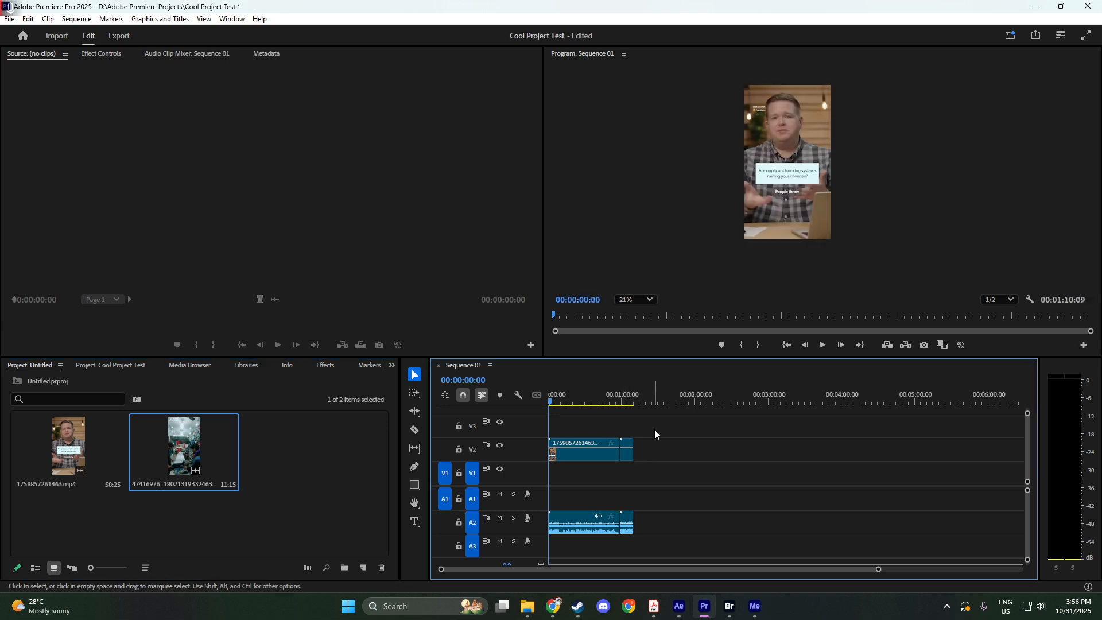
{"action": "left_click", "coordinate": [620, 401]}
{"action": "left_click_drag", "start_coordinate": [624, 403], "coordinate": [606, 403]}
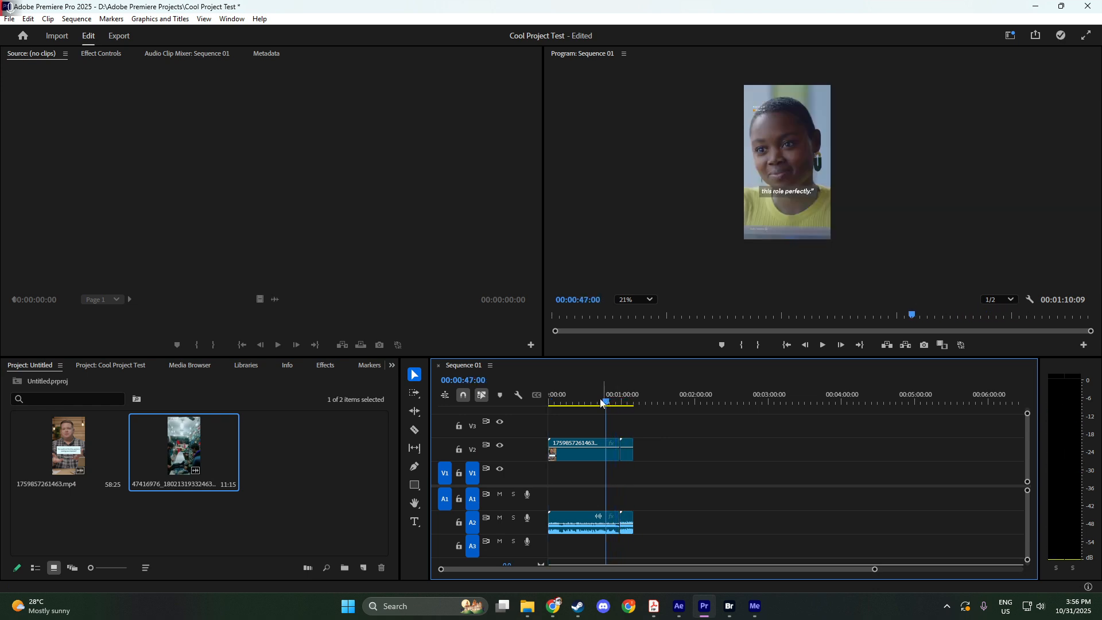
Send Sequence 01 to the Adobe Media Encoder queue and switch to Adobe Media Encoder.
{"action": "left_click", "coordinate": [10, 21]}
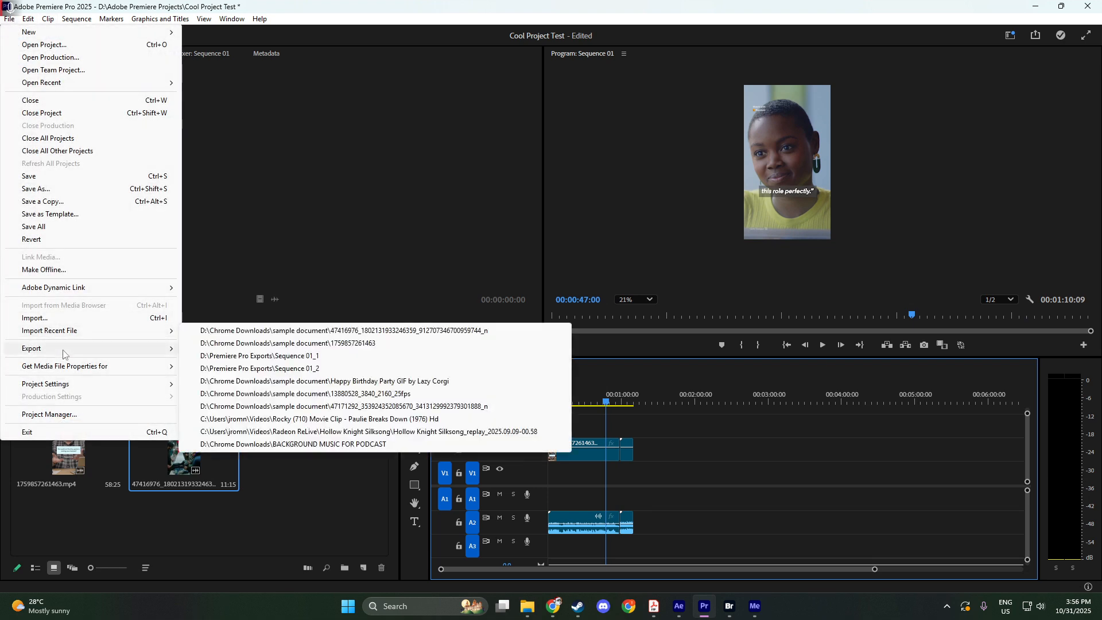
{"action": "mouse_move", "coordinate": [143, 353]}
{"action": "left_click", "coordinate": [238, 361]}
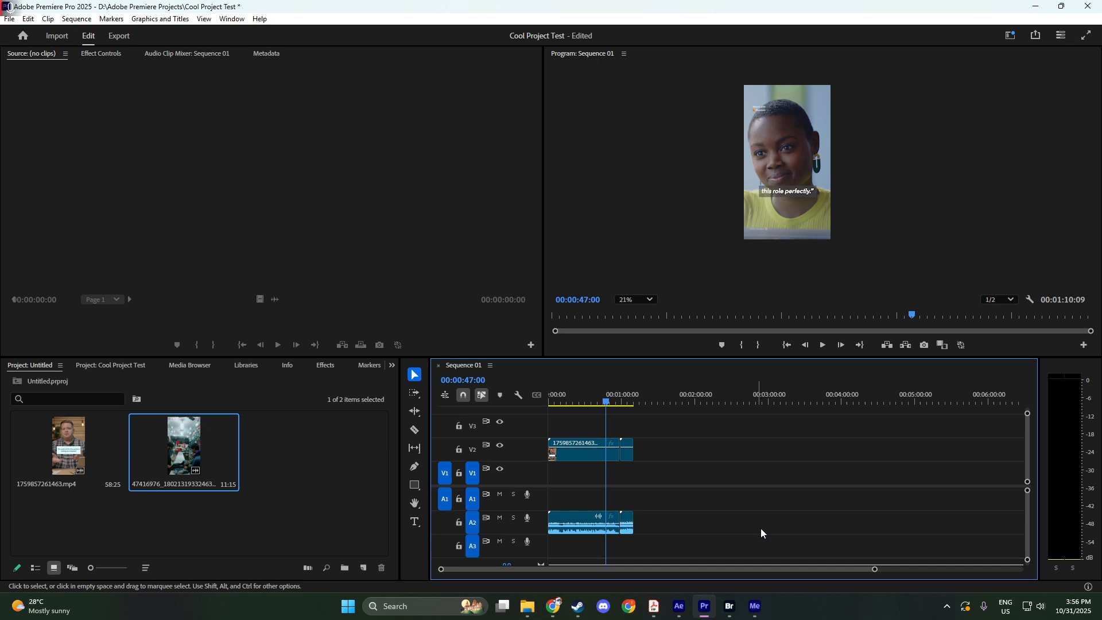
{"action": "left_click", "coordinate": [755, 608]}
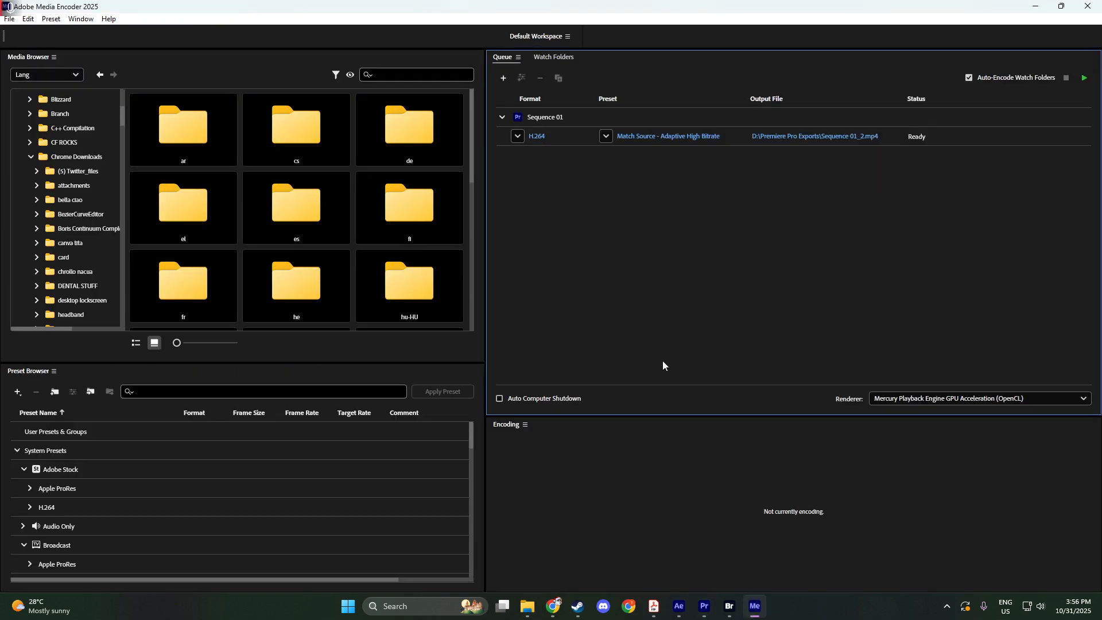
Set the queued Sequence 01 output's preset to YouTube 1080p Full HD.
{"action": "left_click", "coordinate": [574, 141]}
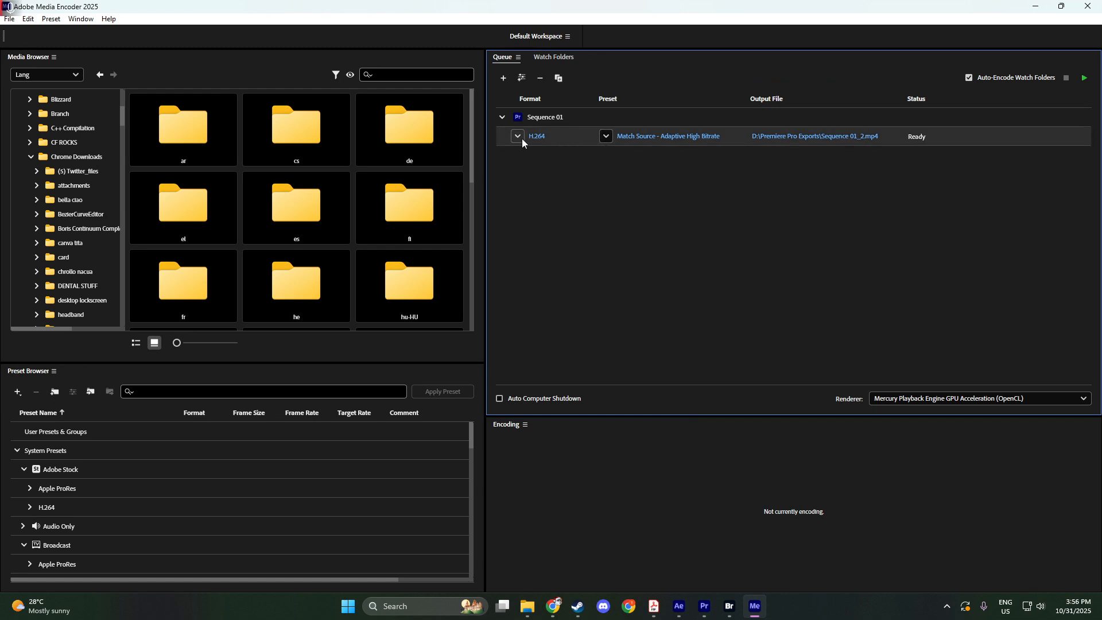
{"action": "left_click", "coordinate": [605, 137]}
{"action": "scroll", "coordinate": [660, 358], "scroll_direction": "down", "scroll_amount": 3}
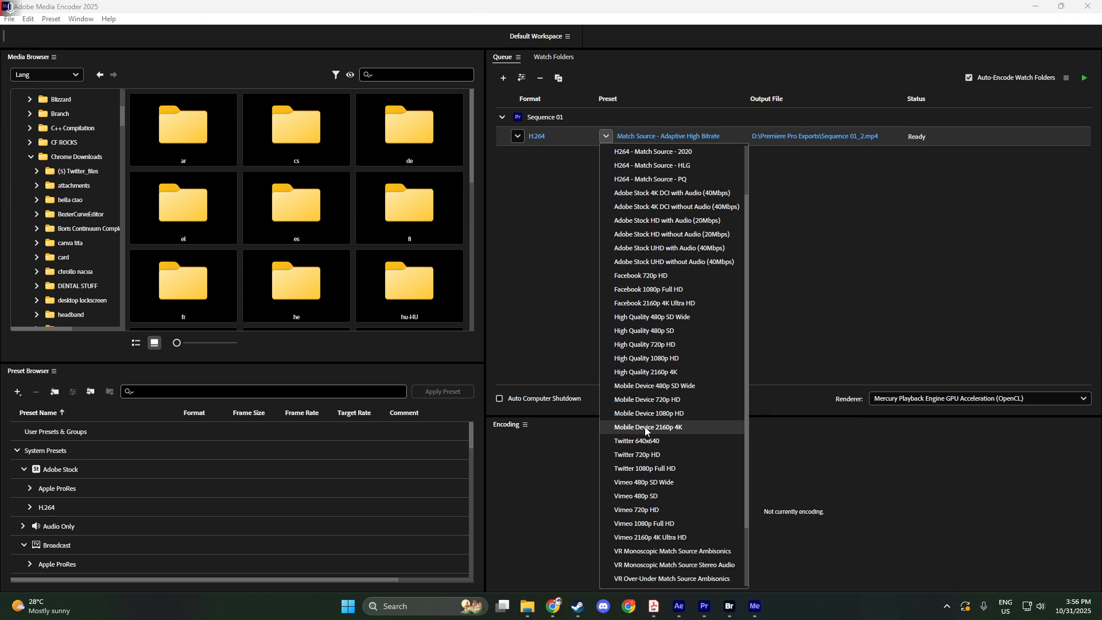
{"action": "scroll", "coordinate": [647, 430], "scroll_direction": "down", "scroll_amount": 6}
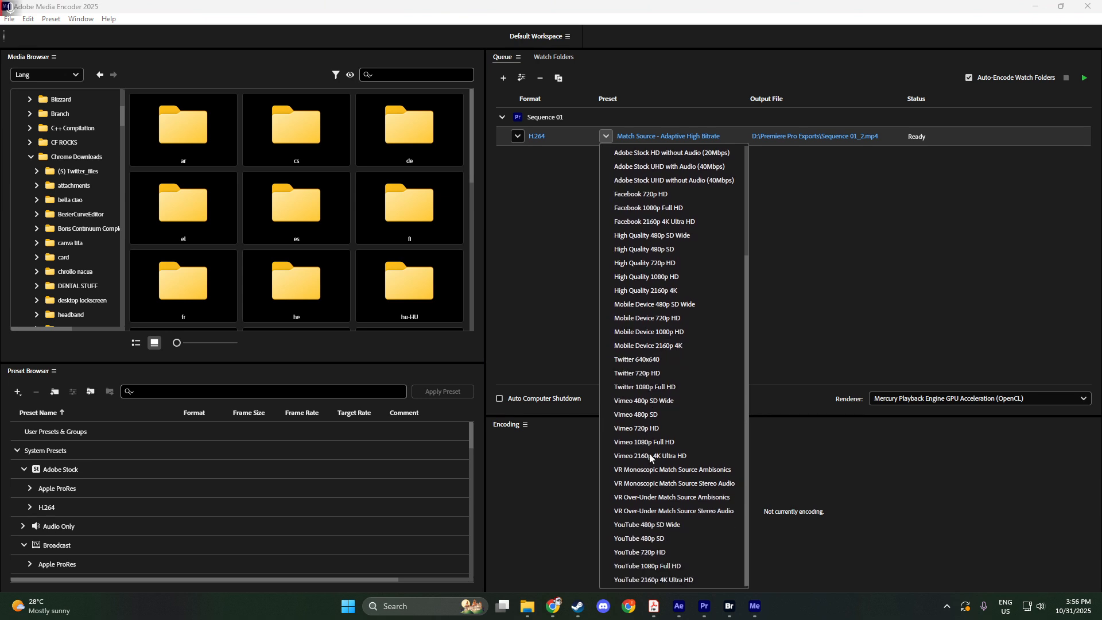
{"action": "left_click", "coordinate": [659, 567]}
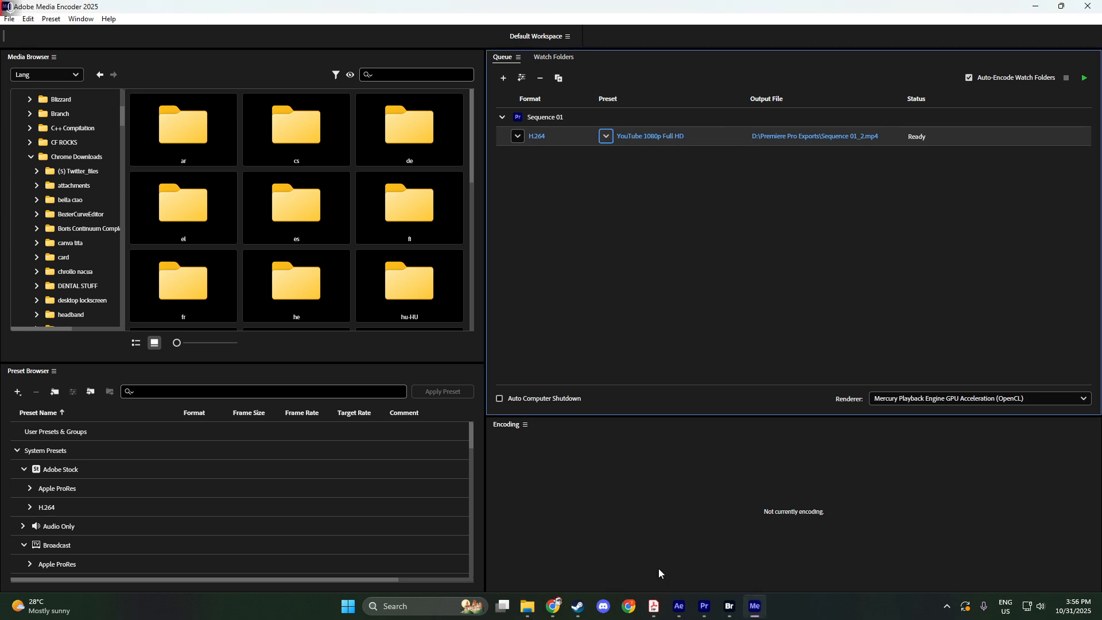
Open the queued output's export settings and set the audio codec to AAC.
{"action": "left_click", "coordinate": [654, 137]}
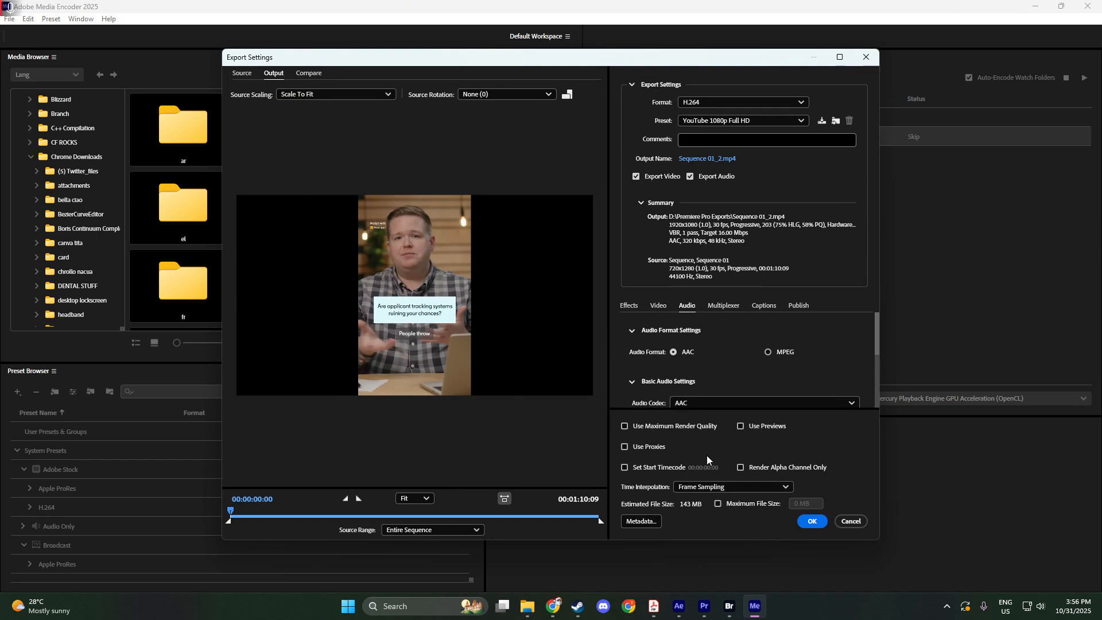
{"action": "left_click", "coordinate": [813, 521]}
{"action": "scroll", "coordinate": [747, 339], "scroll_direction": "down", "scroll_amount": 1}
{"action": "scroll", "coordinate": [747, 344], "scroll_direction": "down", "scroll_amount": 3}
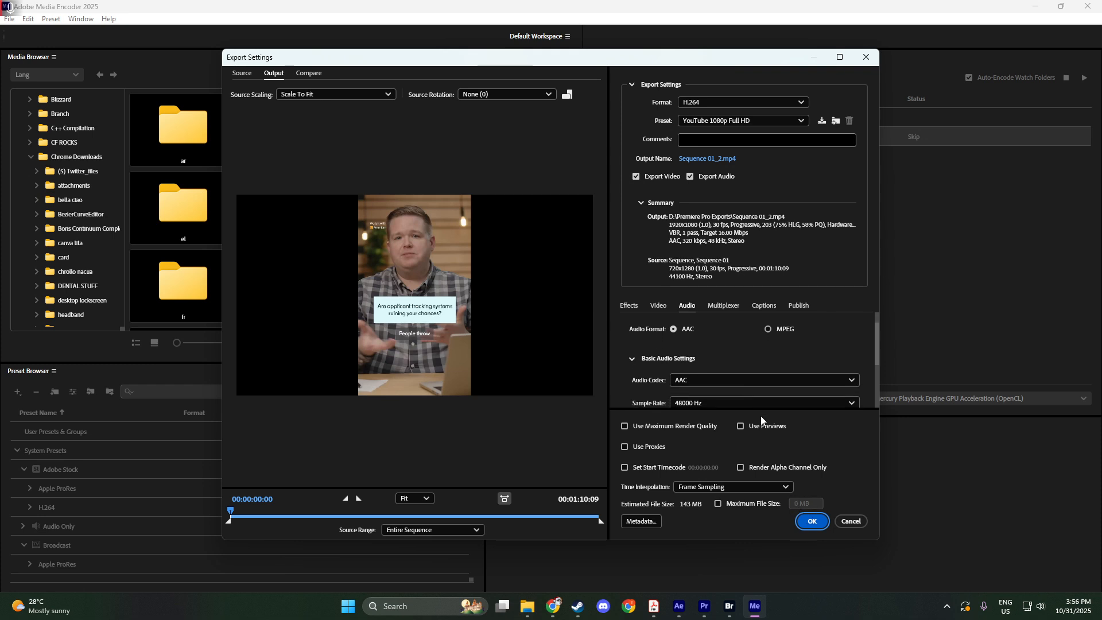
{"action": "scroll", "coordinate": [753, 383], "scroll_direction": "down", "scroll_amount": 2}
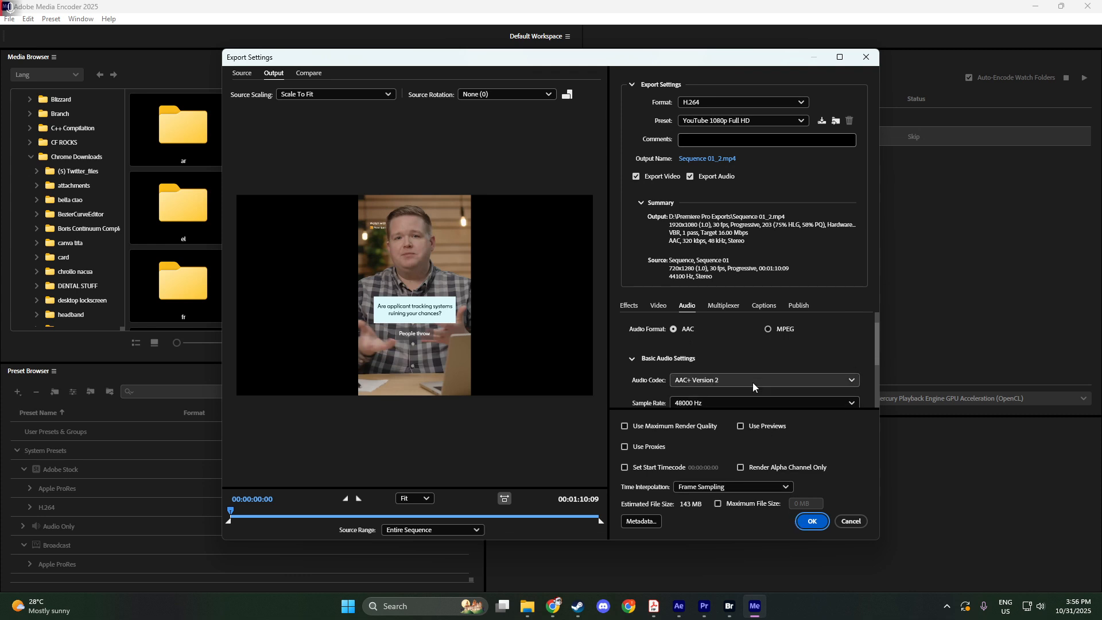
{"action": "left_click", "coordinate": [742, 384]}
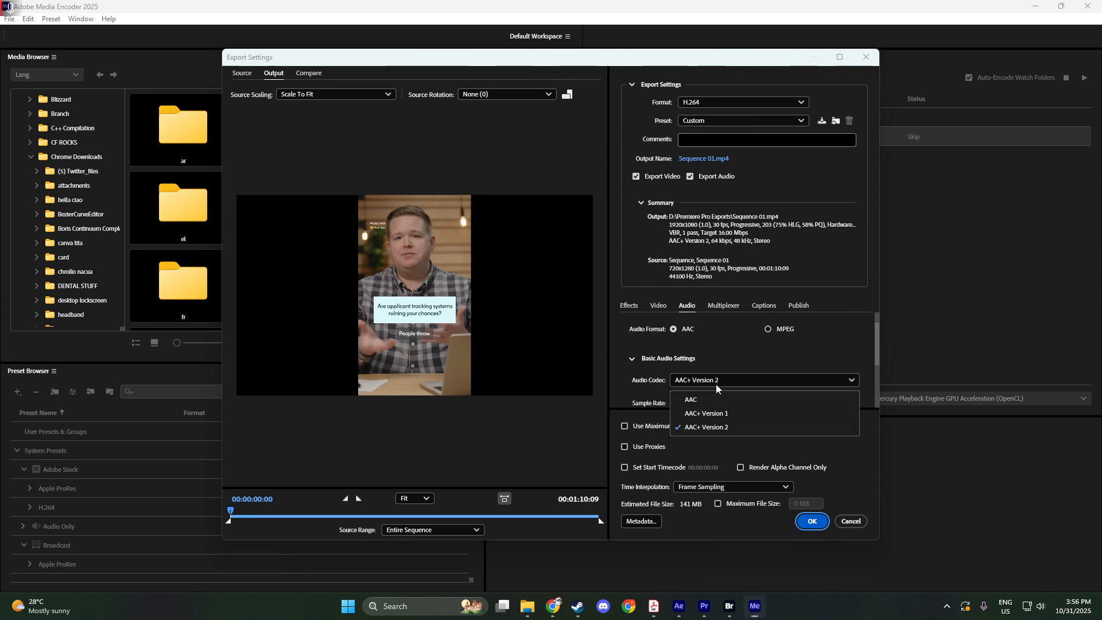
{"action": "left_click", "coordinate": [701, 400]}
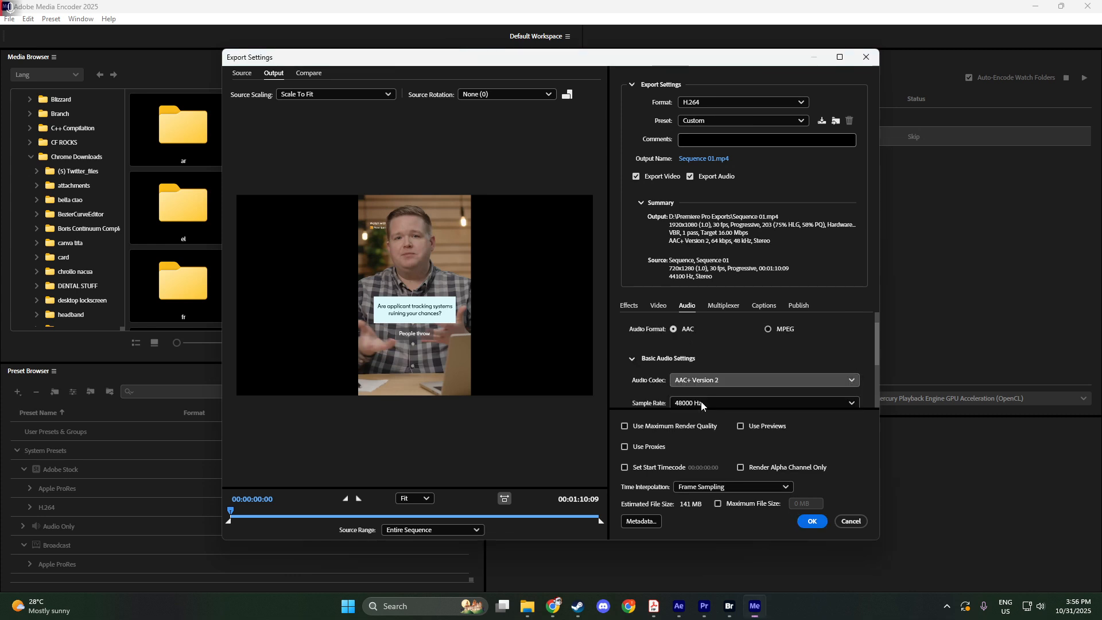
Review the video settings from frame size through encoding to VR options, and accept the export settings.
{"action": "left_click", "coordinate": [658, 306]}
{"action": "scroll", "coordinate": [793, 365], "scroll_direction": "down", "scroll_amount": 1}
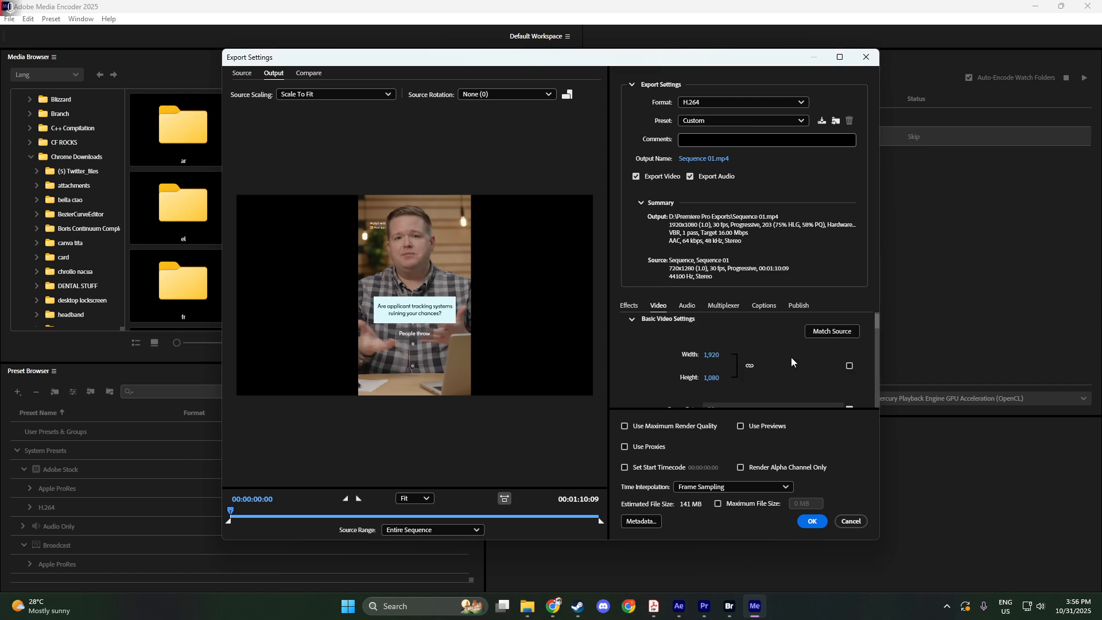
{"action": "scroll", "coordinate": [795, 367], "scroll_direction": "down", "scroll_amount": 3}
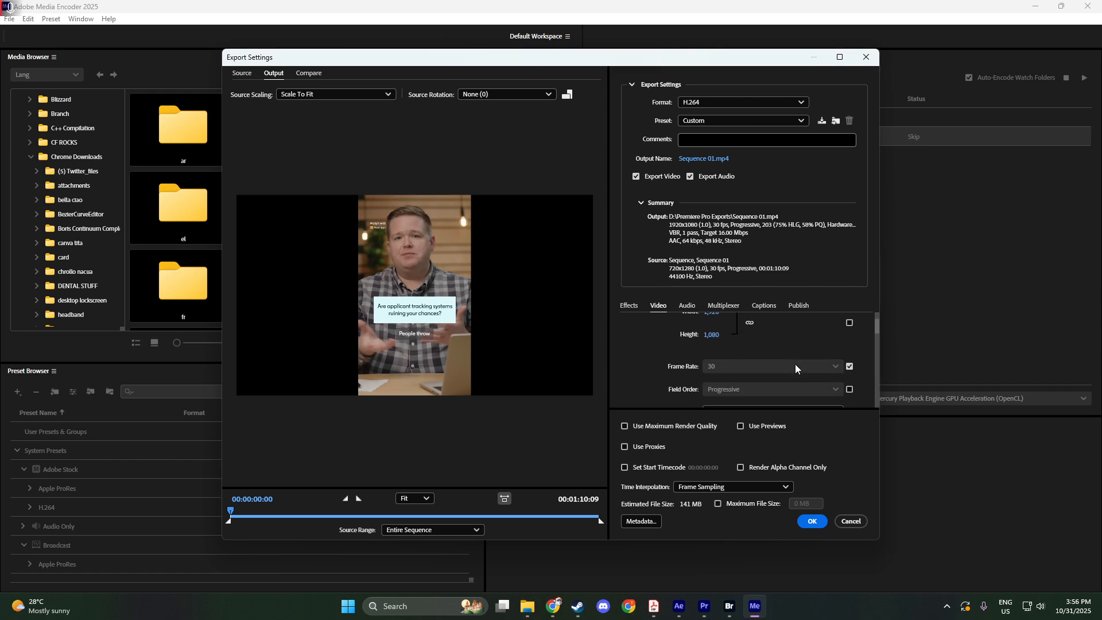
{"action": "scroll", "coordinate": [796, 374], "scroll_direction": "down", "scroll_amount": 1}
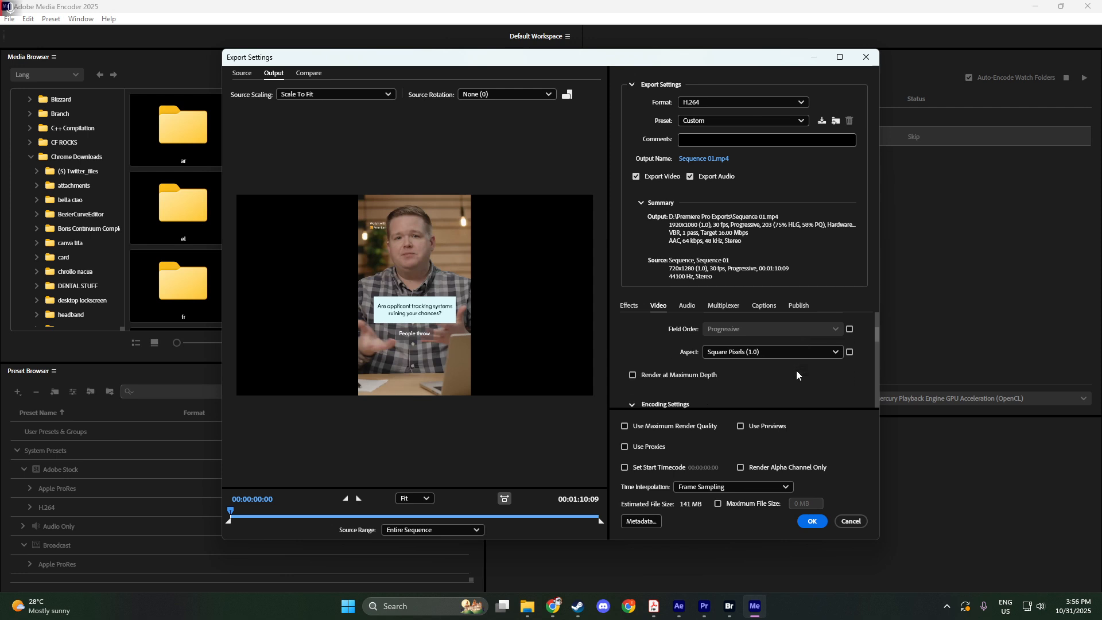
{"action": "scroll", "coordinate": [877, 344], "scroll_direction": "down", "scroll_amount": 4}
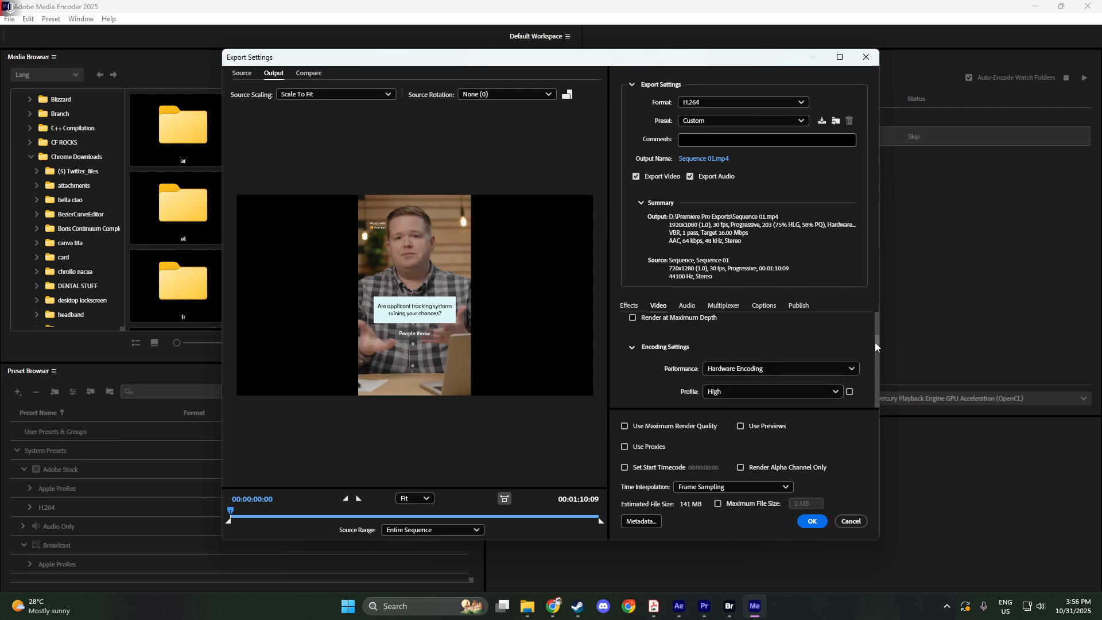
{"action": "left_click_drag", "start_coordinate": [877, 350], "coordinate": [871, 408]}
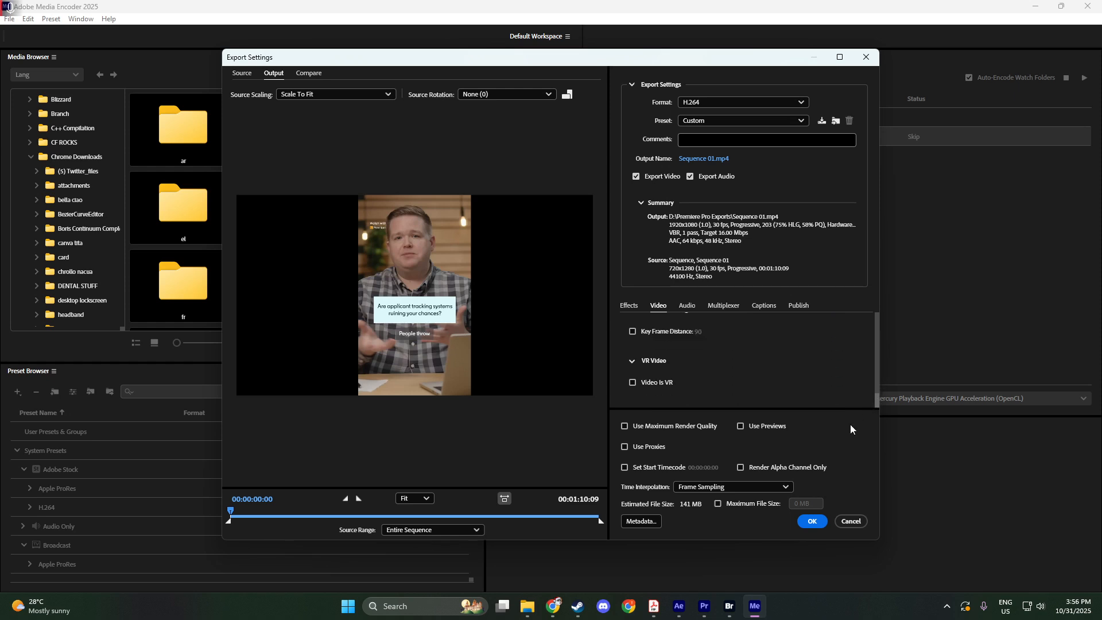
{"action": "left_click", "coordinate": [811, 521]}
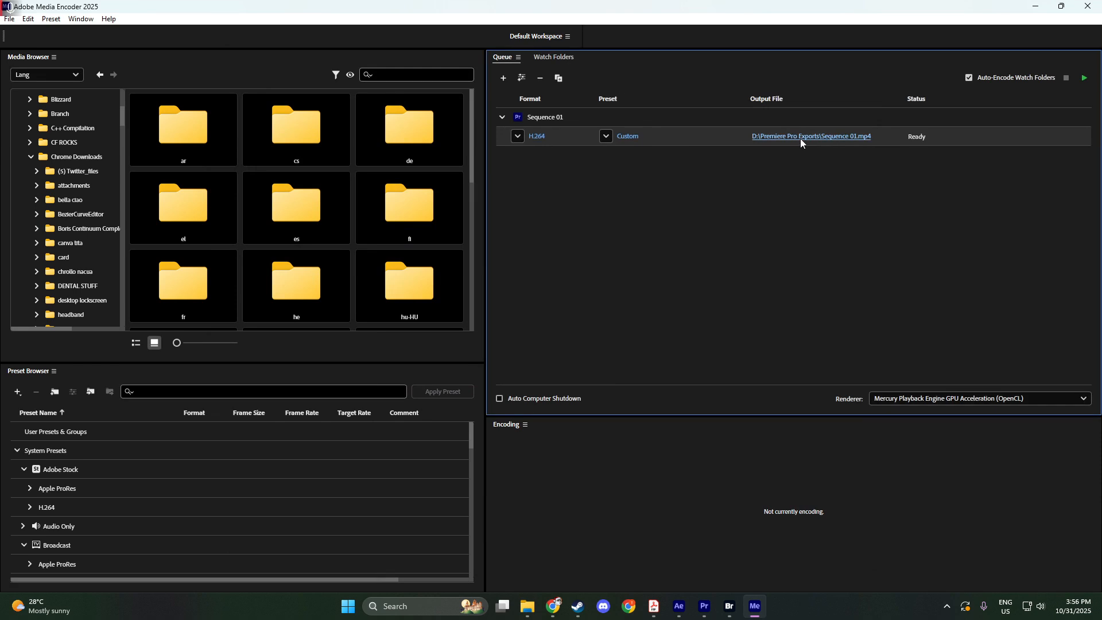
Set the queued output file to testingvideo in the sample document folder.
{"action": "left_click", "coordinate": [800, 138]}
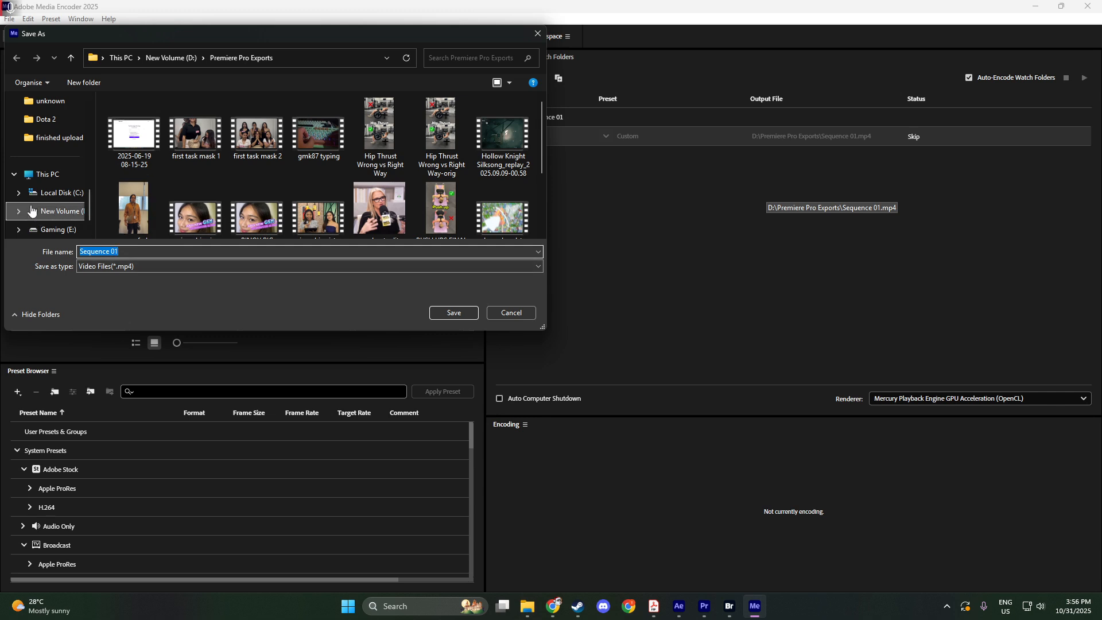
{"action": "scroll", "coordinate": [51, 136], "scroll_direction": "up", "scroll_amount": 2}
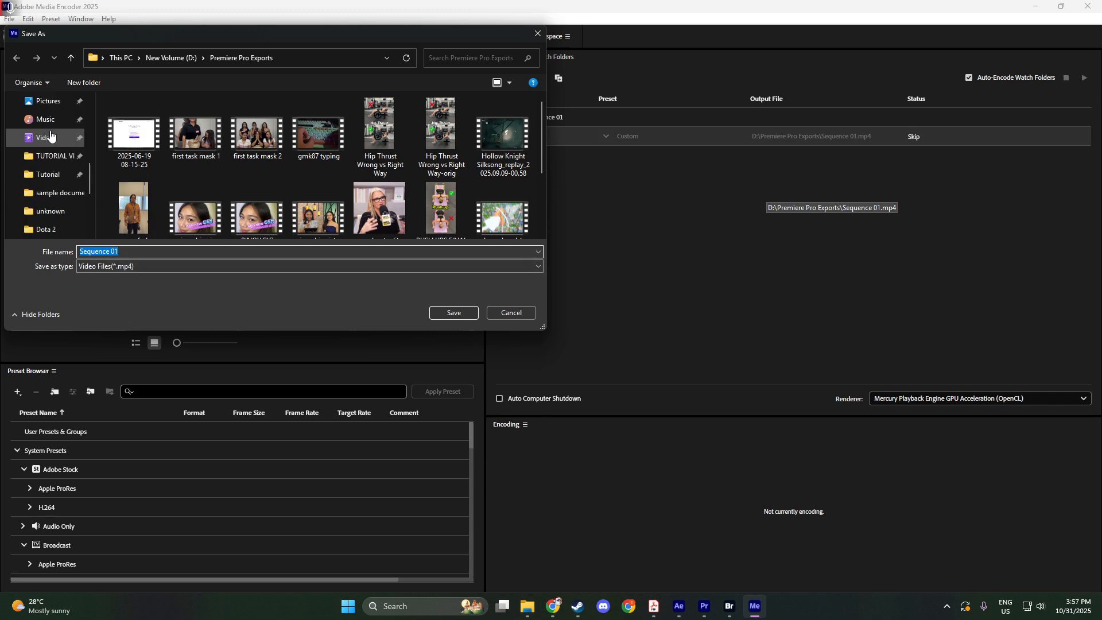
{"action": "scroll", "coordinate": [50, 136], "scroll_direction": "up", "scroll_amount": 2}
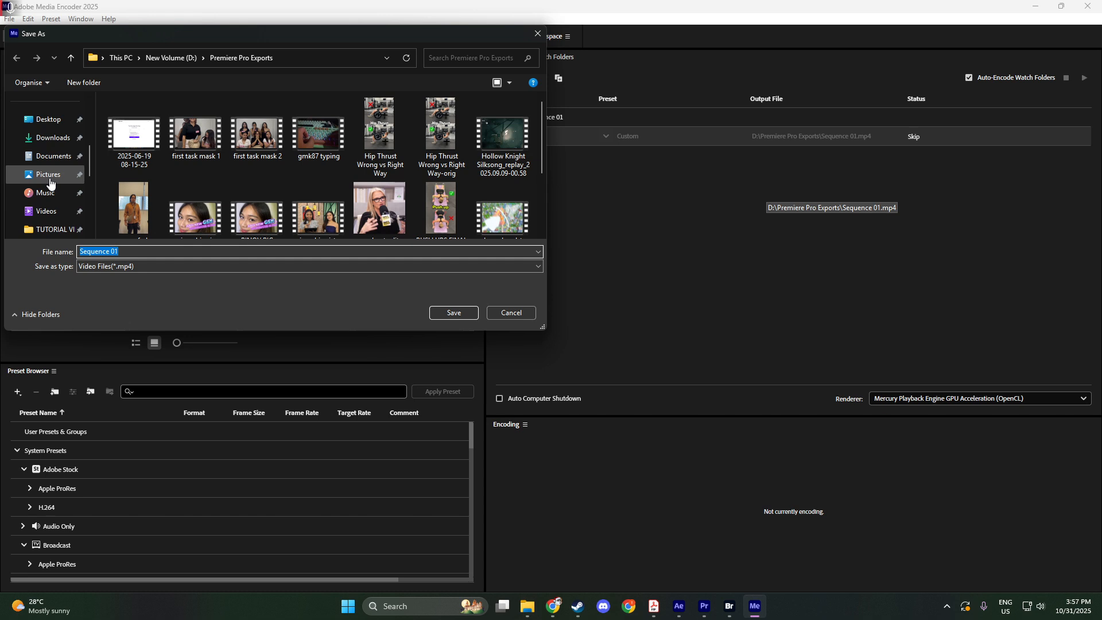
{"action": "scroll", "coordinate": [50, 182], "scroll_direction": "down", "scroll_amount": 4}
{"action": "scroll", "coordinate": [71, 172], "scroll_direction": "up", "scroll_amount": 2}
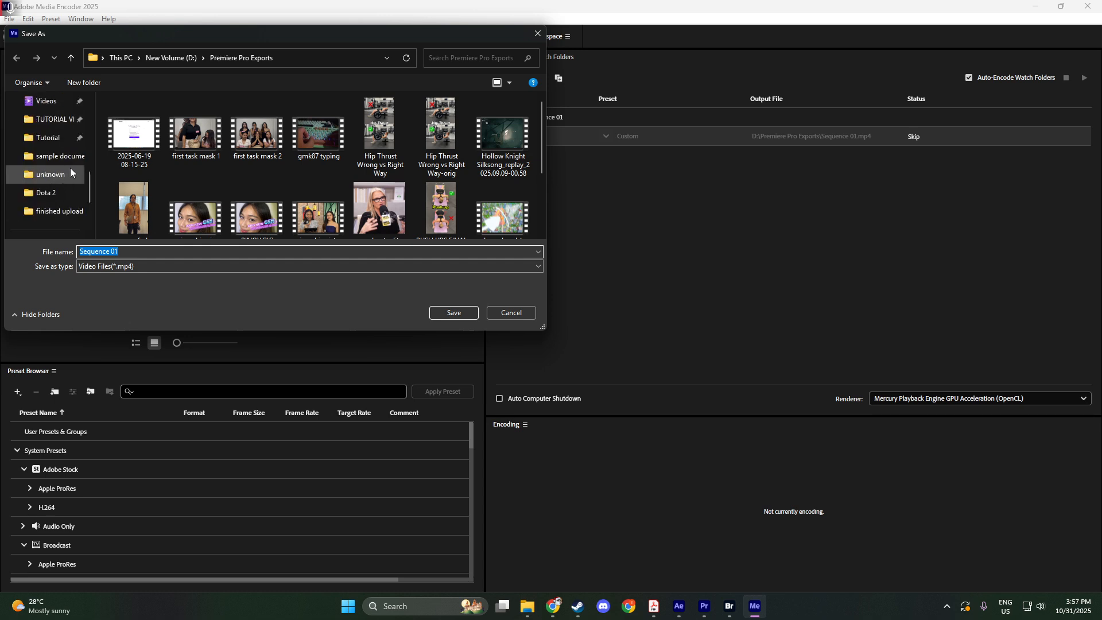
{"action": "left_click", "coordinate": [63, 155]}
{"action": "left_click", "coordinate": [140, 252]}
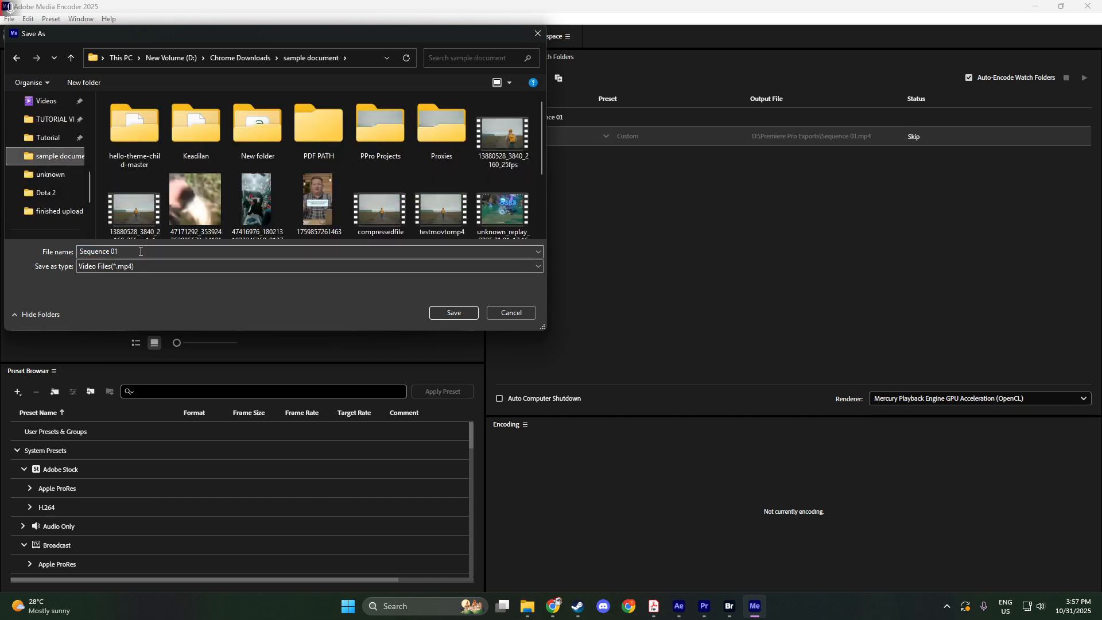
{"action": "key", "text": "ctrl+a"}
{"action": "type", "text": "test"}
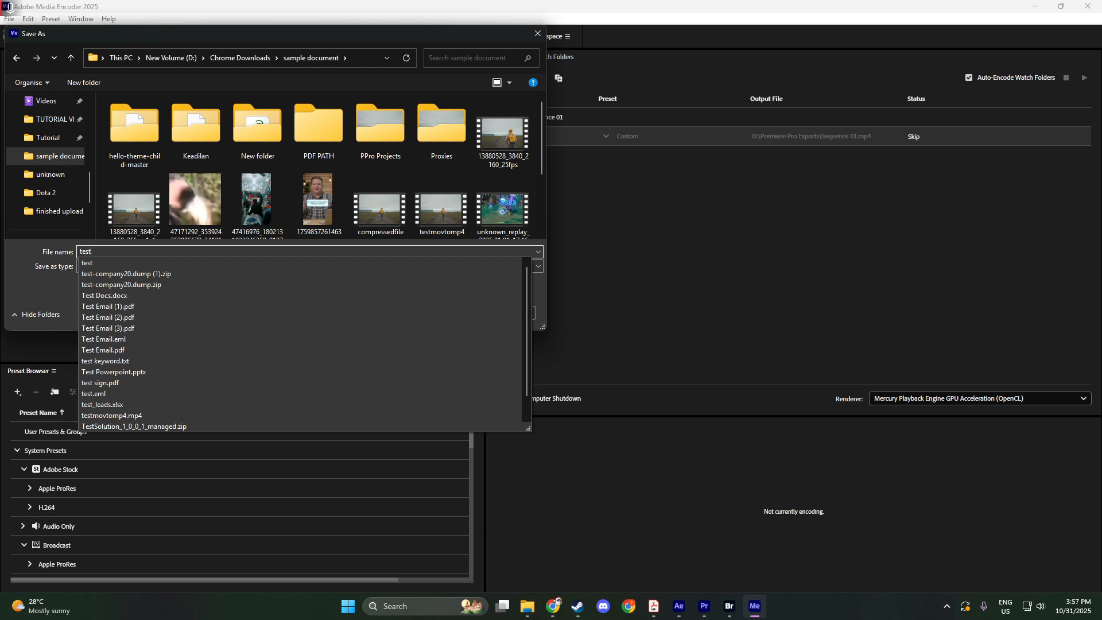
{"action": "type", "text": "ing"}
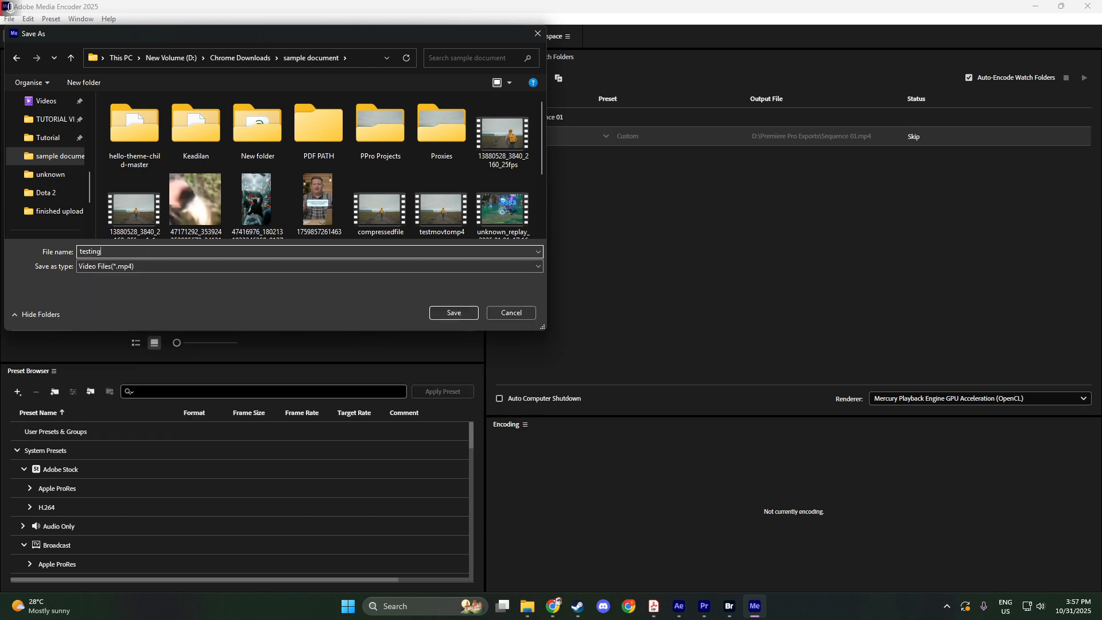
{"action": "type", "text": "video"}
{"action": "left_click", "coordinate": [445, 313]}
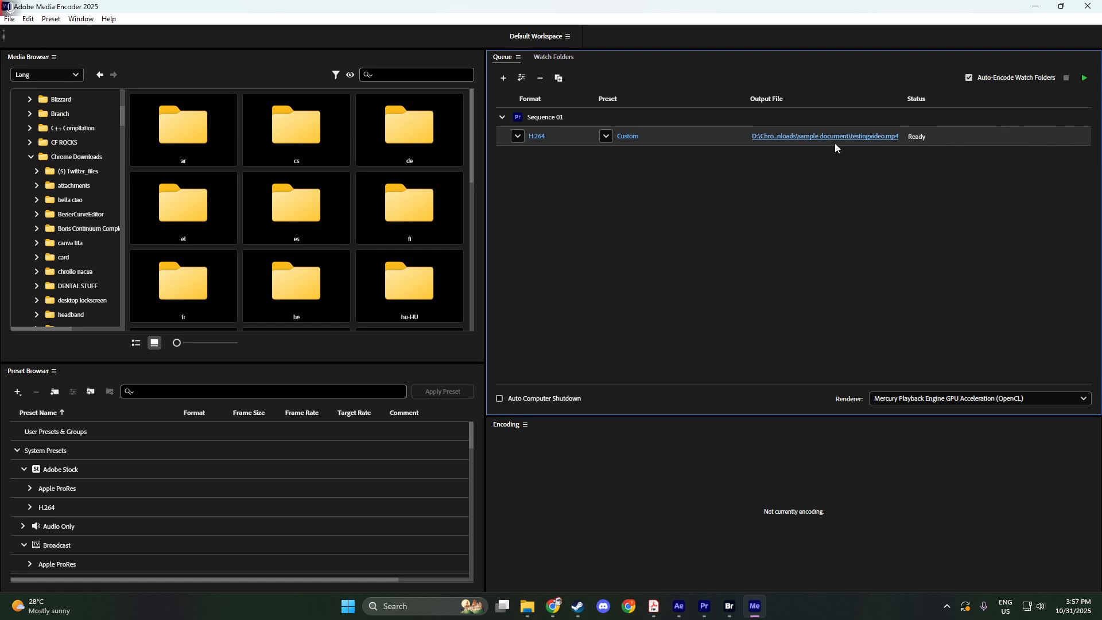
Check the queued output's audio export settings, accept them, and start encoding the queue.
{"action": "left_click", "coordinate": [631, 136]}
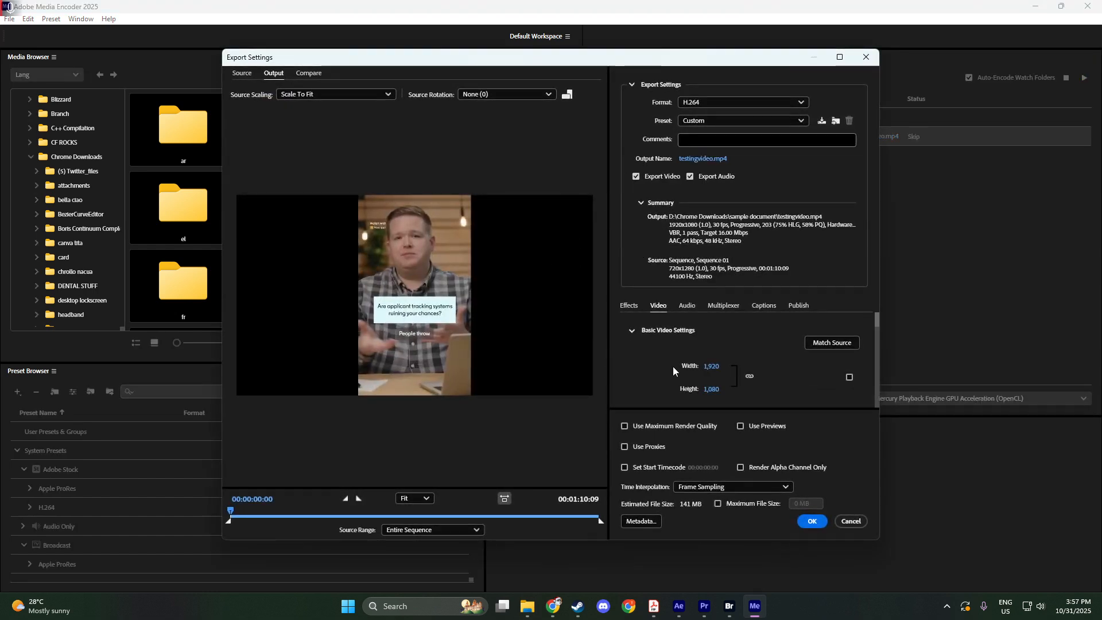
{"action": "left_click", "coordinate": [682, 308]}
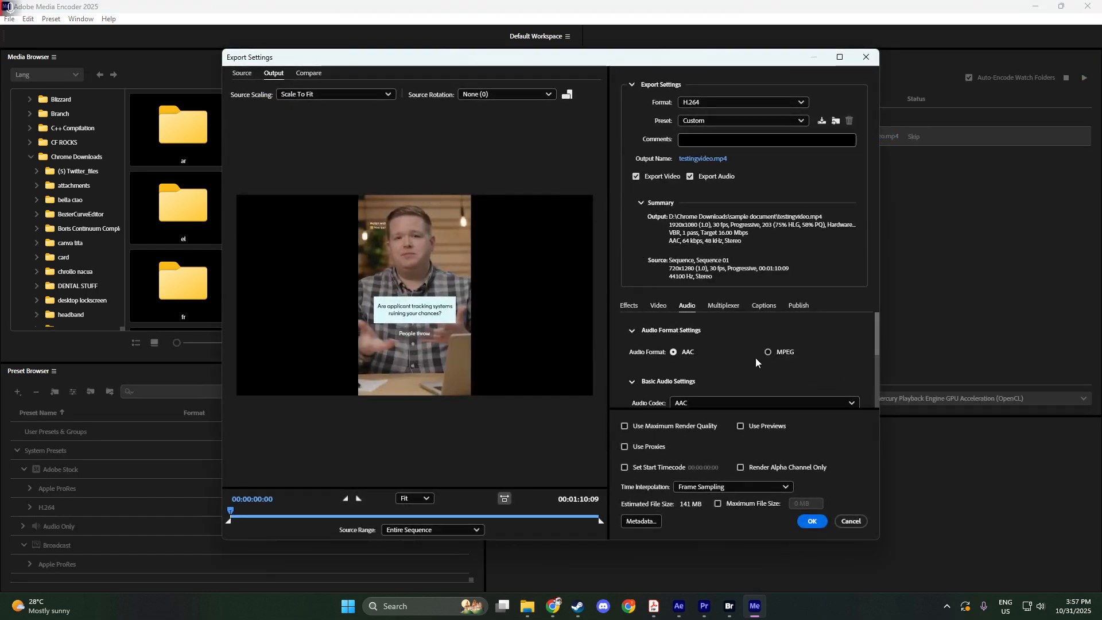
{"action": "scroll", "coordinate": [870, 361], "scroll_direction": "down", "scroll_amount": 2}
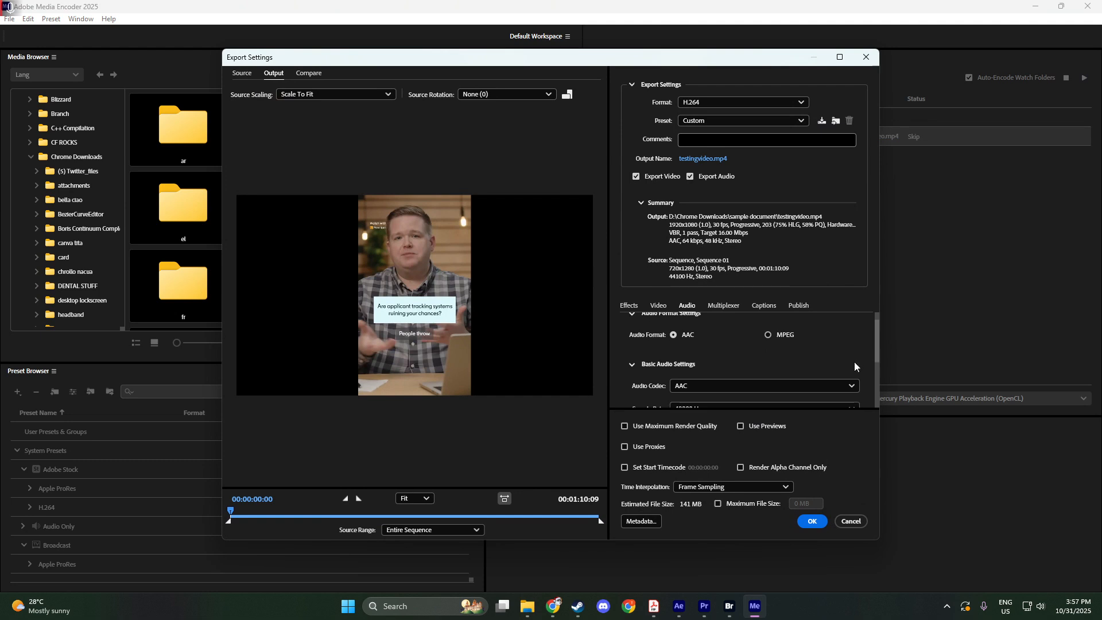
{"action": "scroll", "coordinate": [856, 365], "scroll_direction": "down", "scroll_amount": 5}
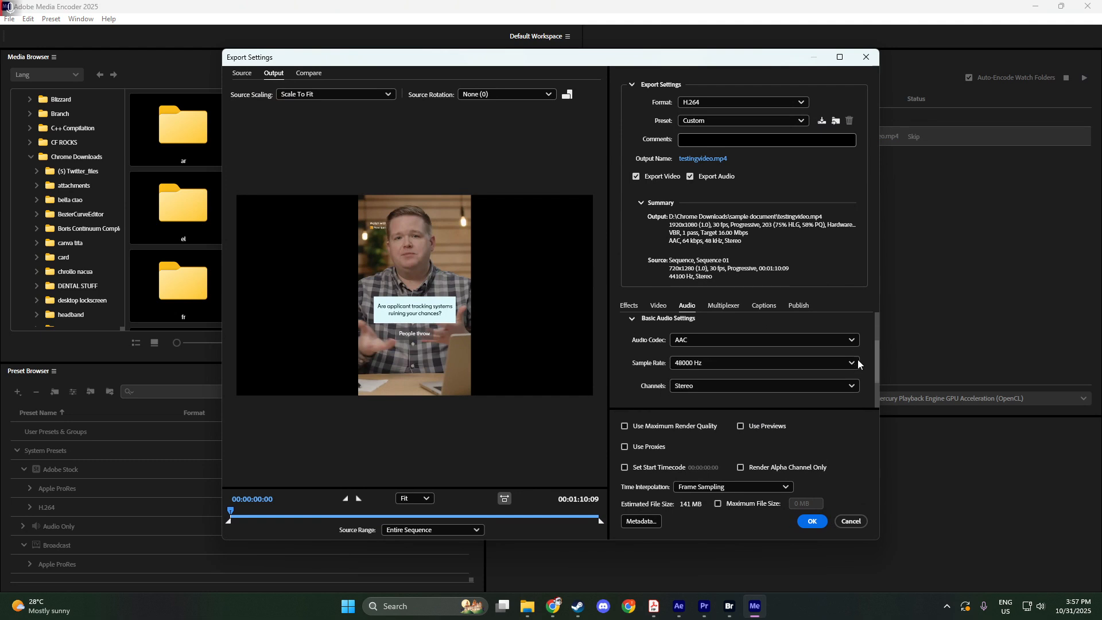
{"action": "scroll", "coordinate": [859, 364], "scroll_direction": "down", "scroll_amount": 2}
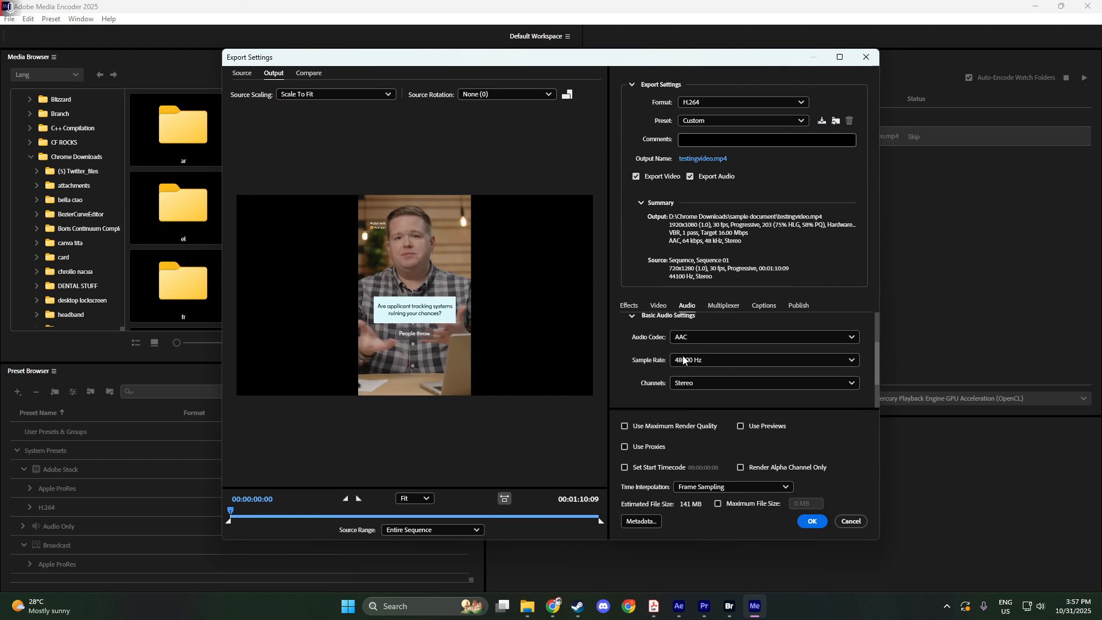
{"action": "left_click", "coordinate": [811, 520]}
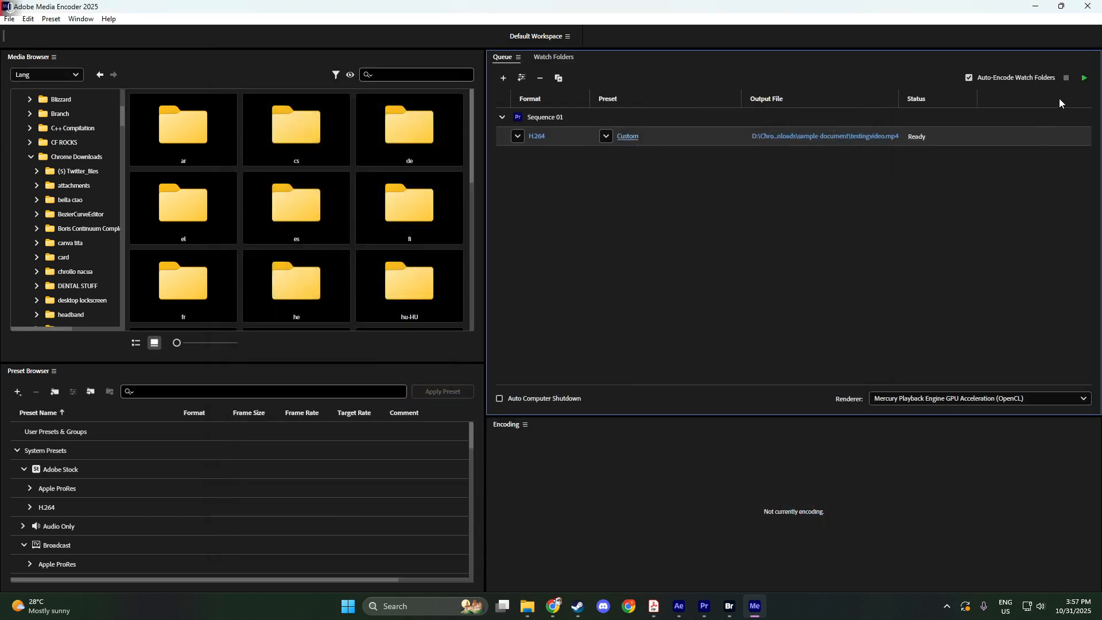
{"action": "left_click", "coordinate": [1084, 77]}
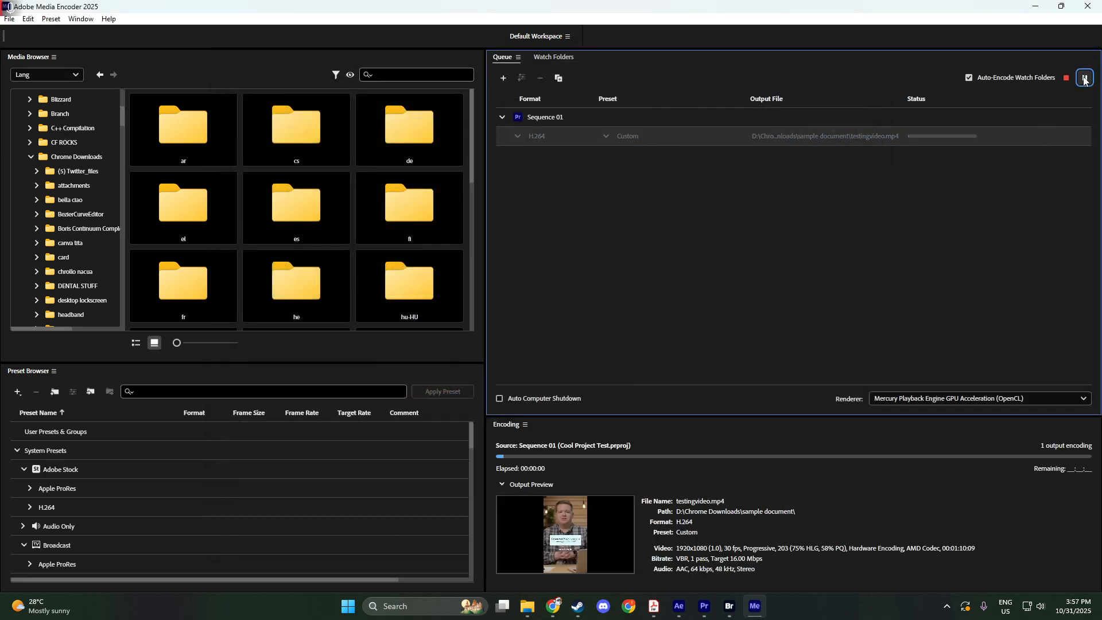